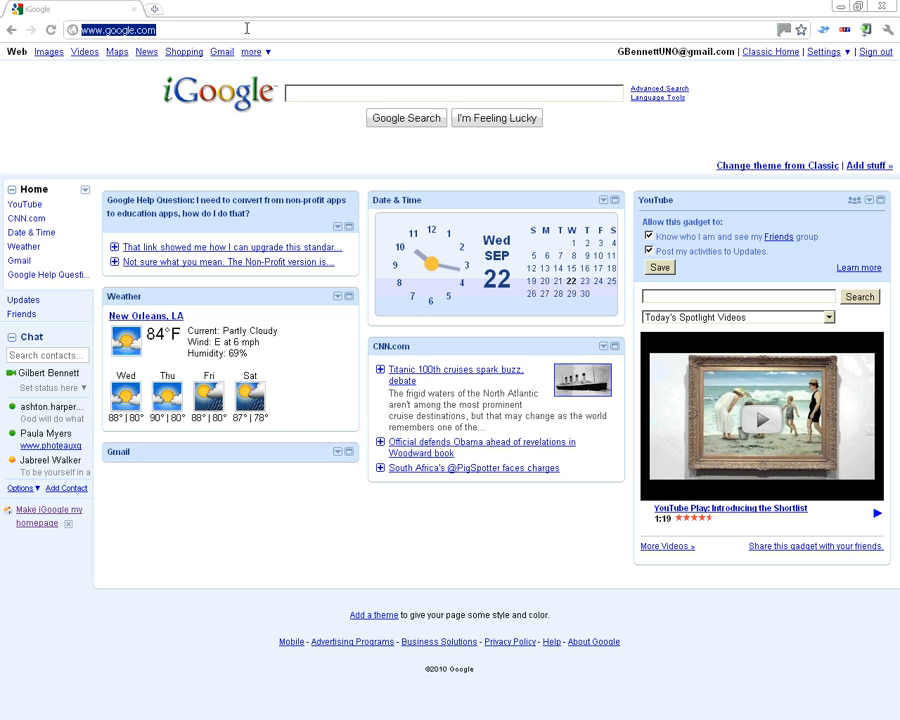
Load myschoolbuilding.com in Chrome to reach the Select Organization page
text(mysc)
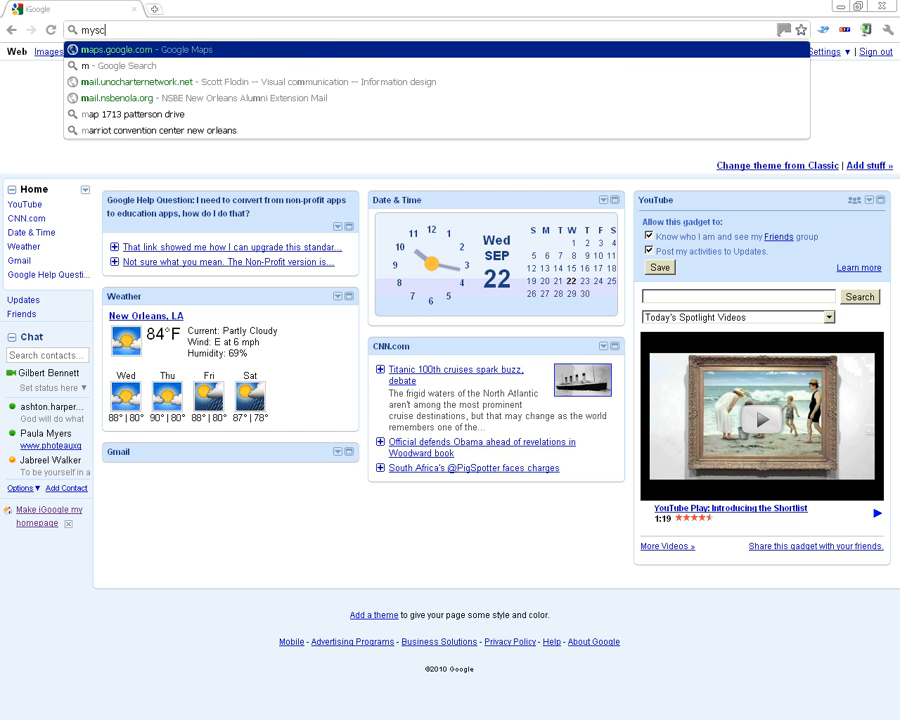
text(hoolbullding.com)
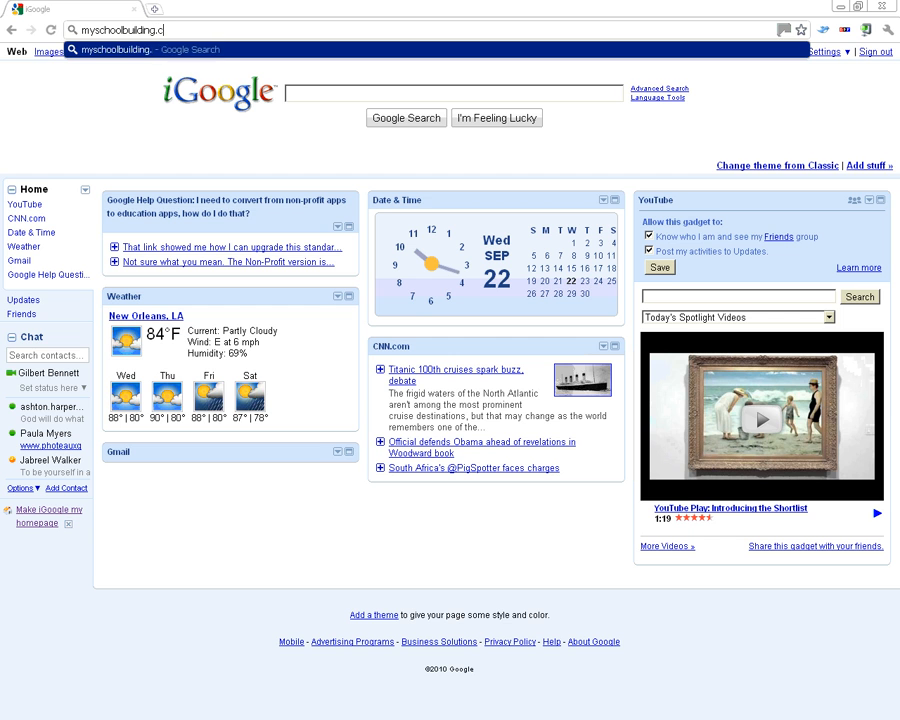
key(Return)
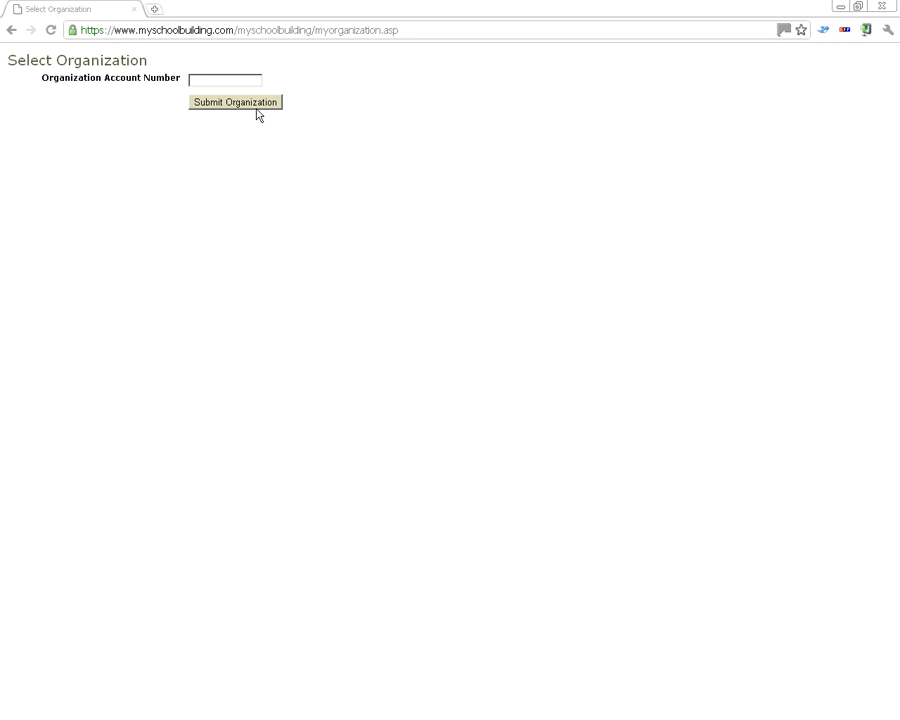
Enter the organization account number and submit it to continue to sign-in
click(231, 80)
text(269369623)
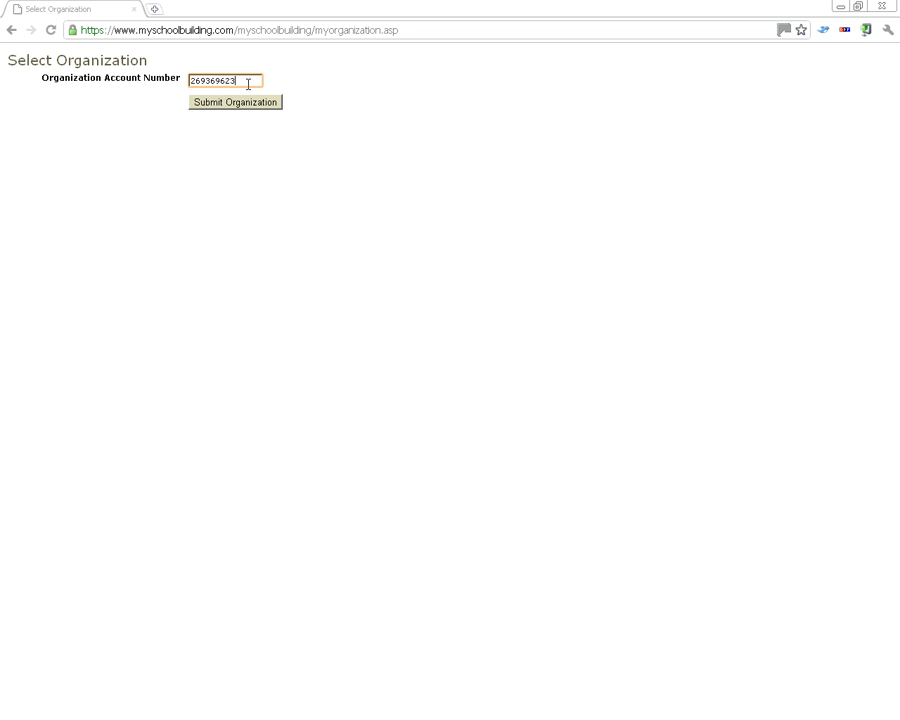
drag(236, 80, 183, 92)
click(223, 110)
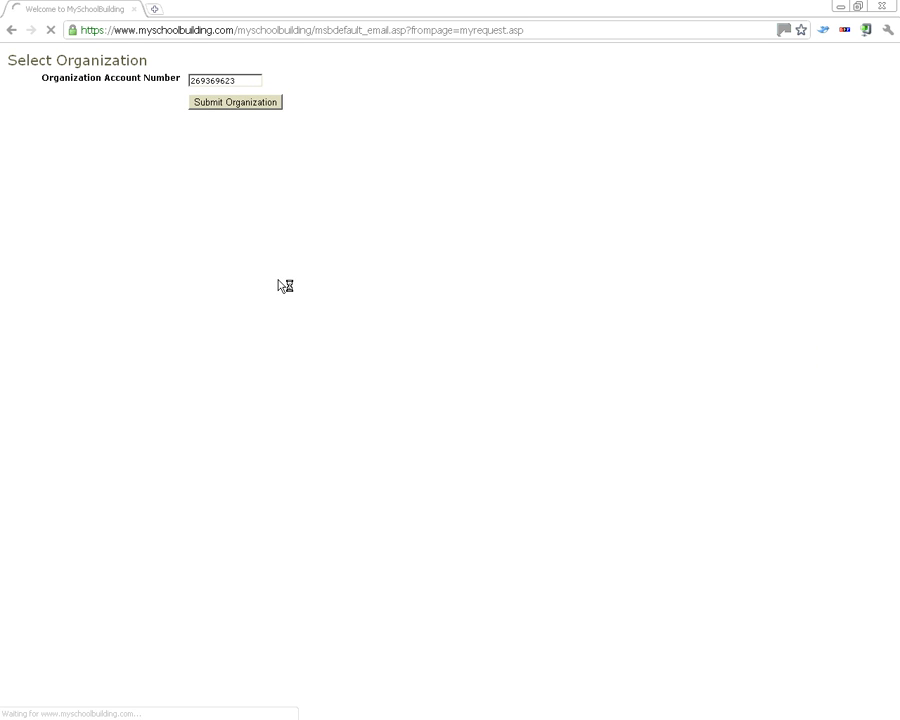
Sign in with the user's e-mail address to reach the UNO Charter Network request form
click(265, 155)
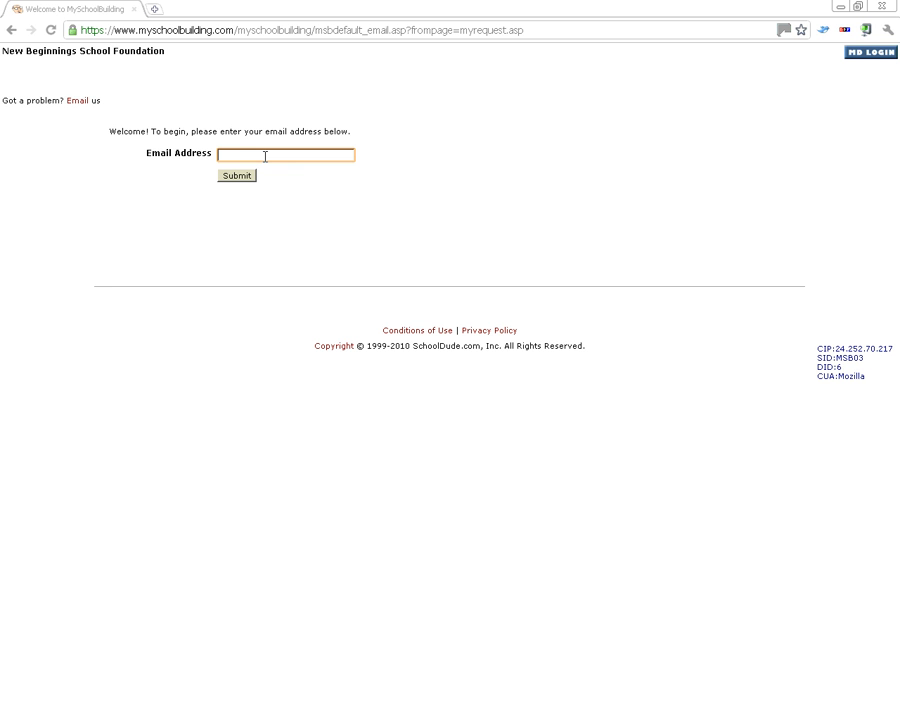
click(239, 180)
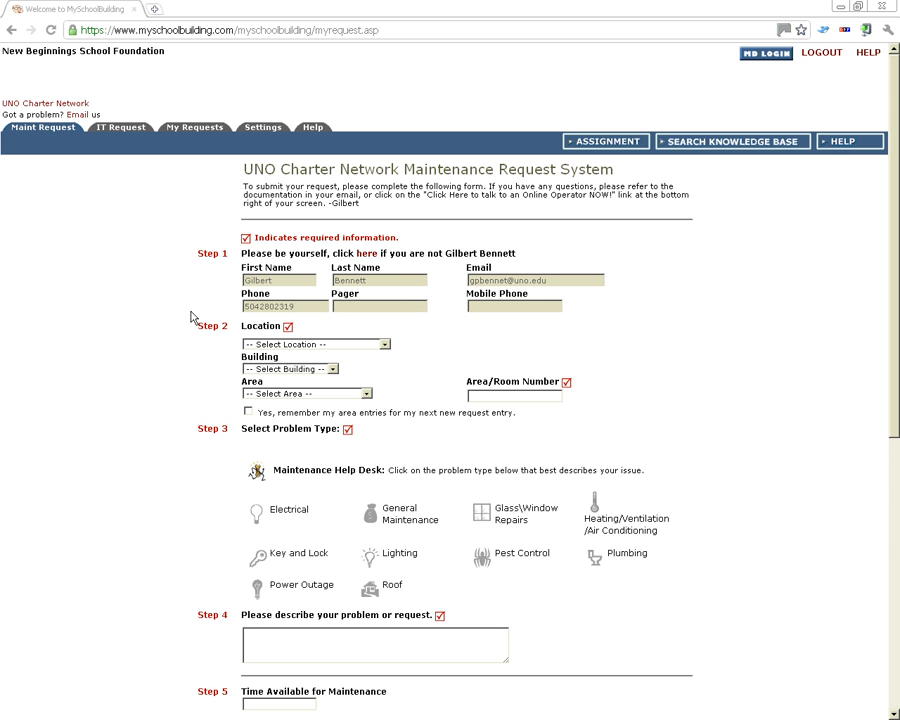
scroll(185, 316, down, 3)
scroll(174, 318, up, 1)
scroll(173, 321, up, 1)
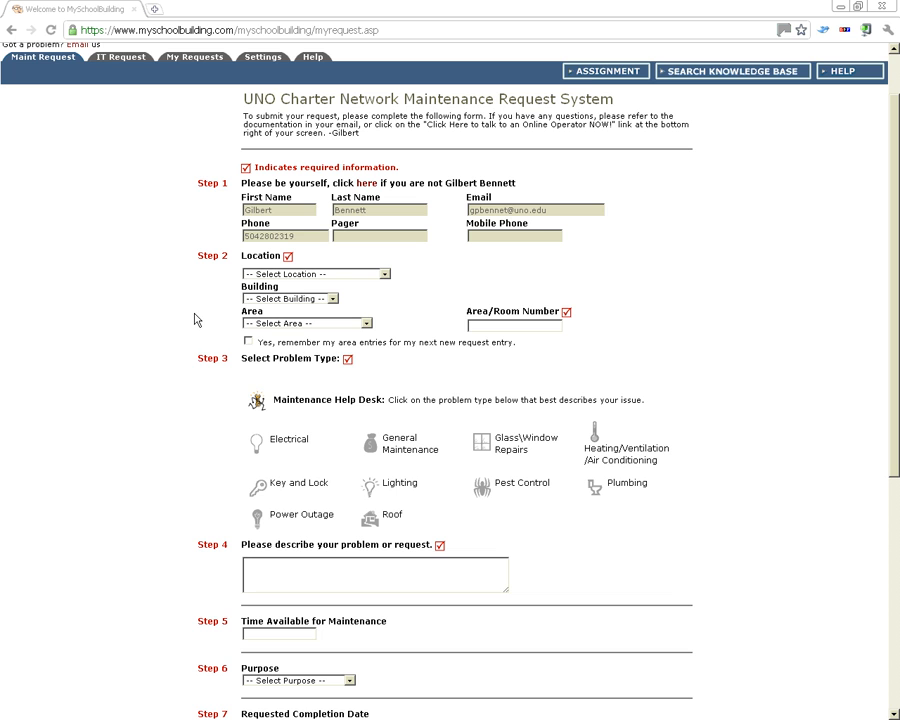
scroll(178, 317, up, 1)
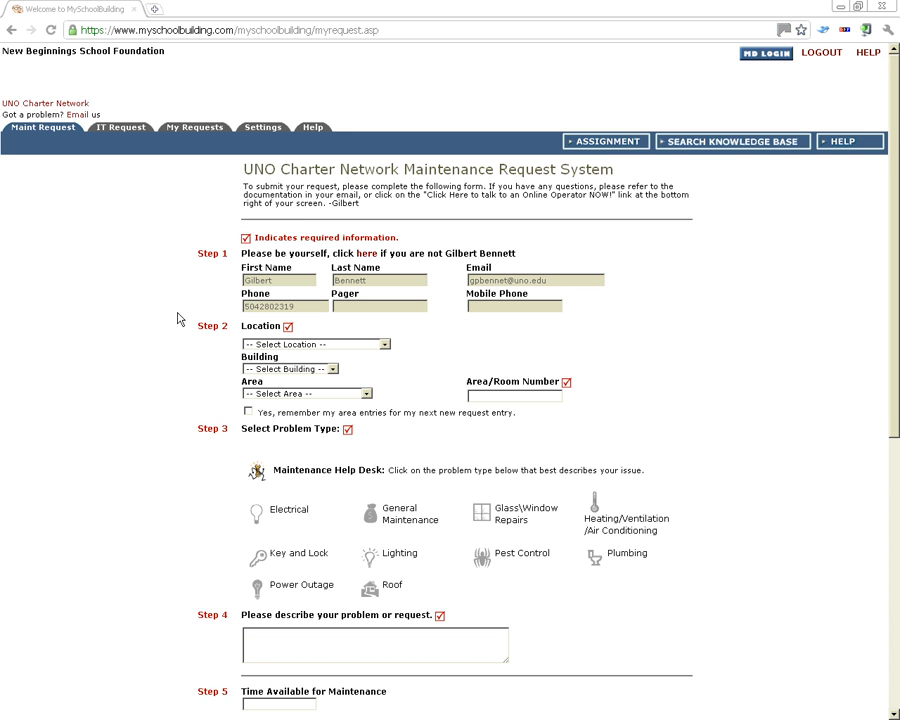
scroll(187, 305, down, 2)
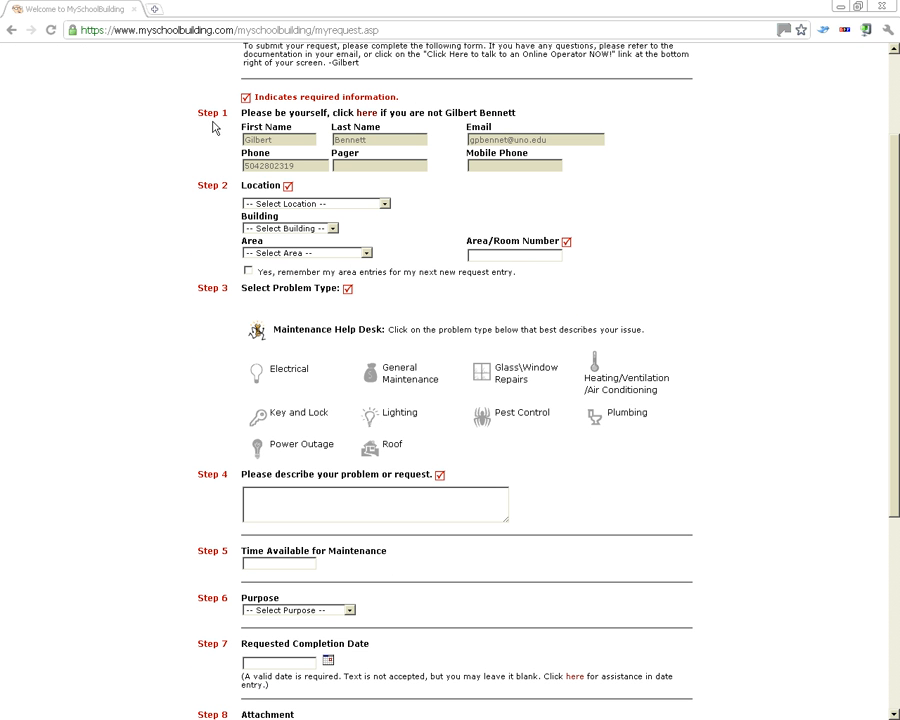
click(297, 203)
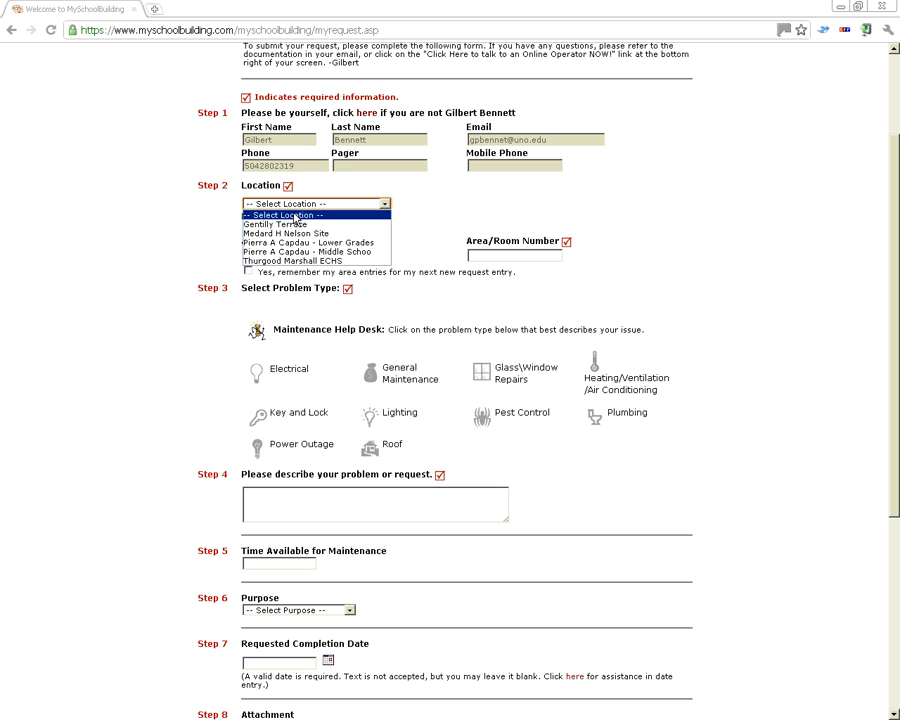
Set Location to Gentilly Terrace and Building to Main Building, leaving Area unselected
click(198, 224)
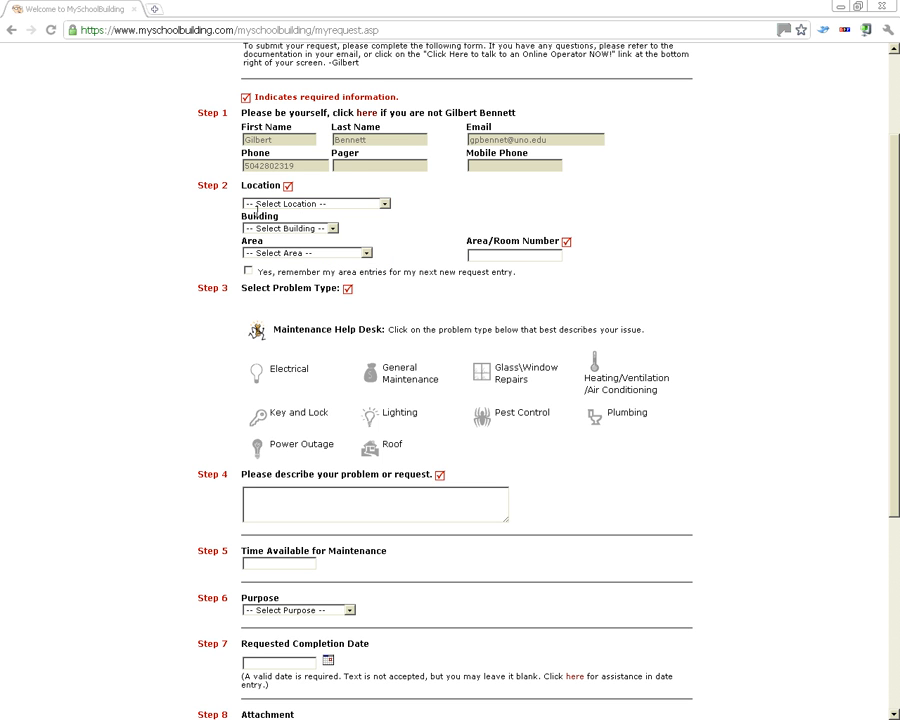
click(257, 203)
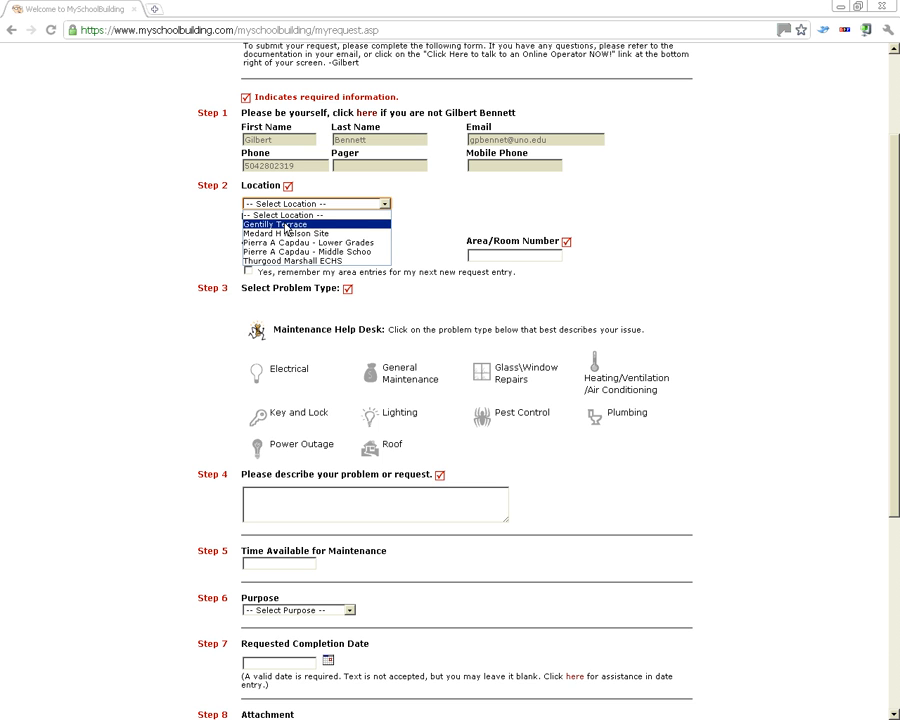
click(286, 224)
click(255, 228)
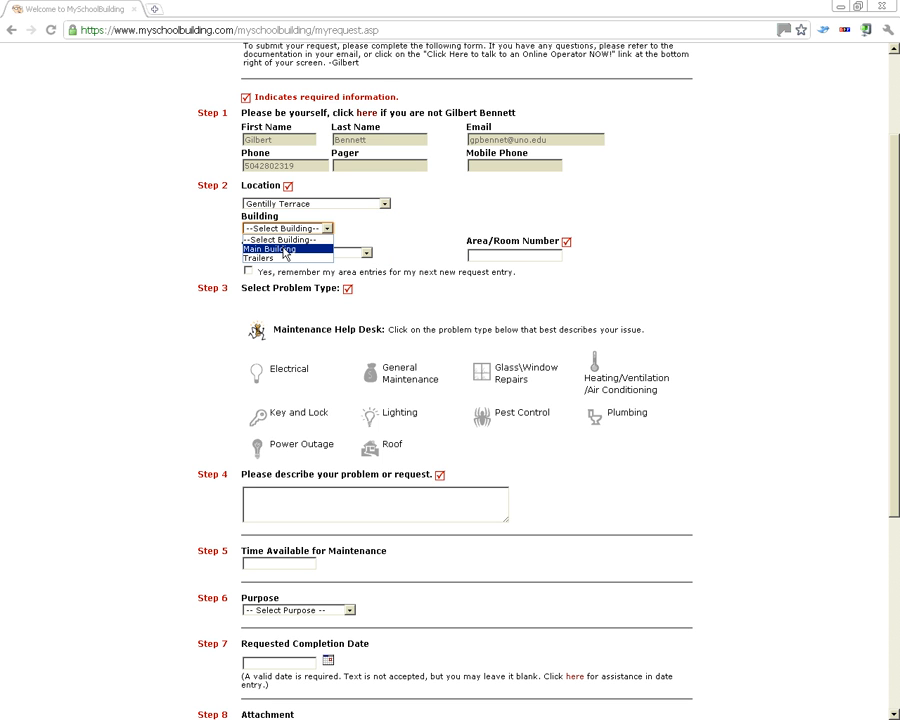
click(284, 249)
click(265, 229)
click(266, 230)
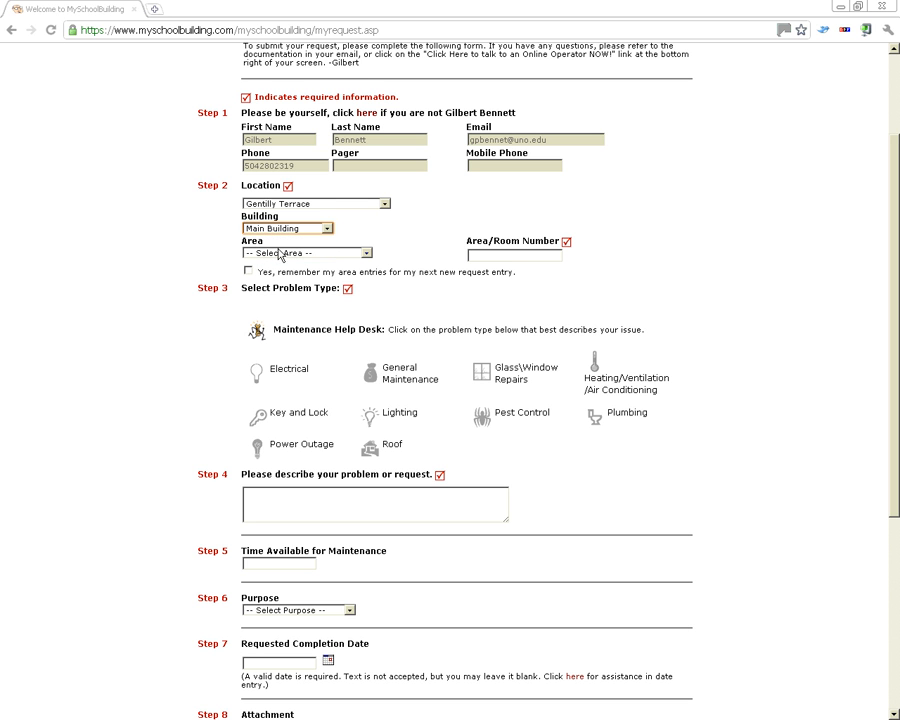
click(264, 252)
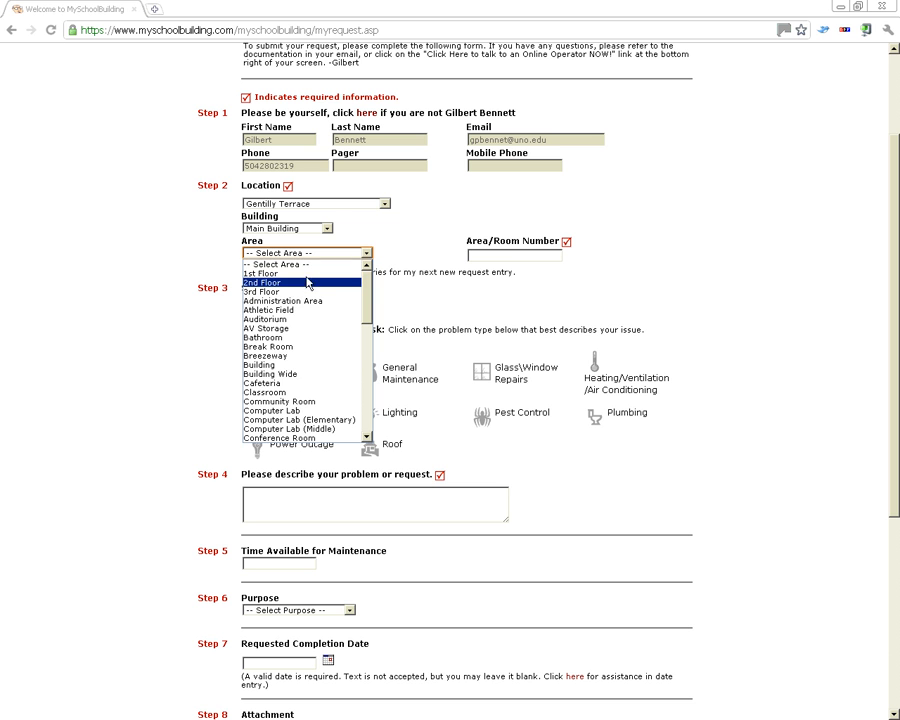
click(394, 247)
click(483, 254)
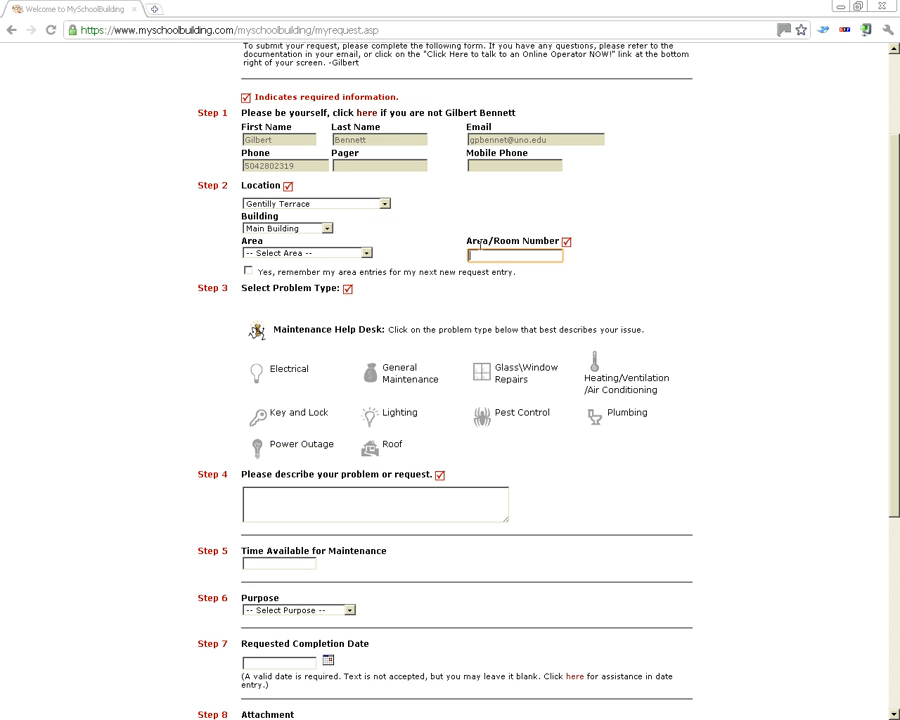
Enter 'trailers' as the Area/Room Number and discard a draft problem description
text(trailers)
scroll(172, 366, down, 3)
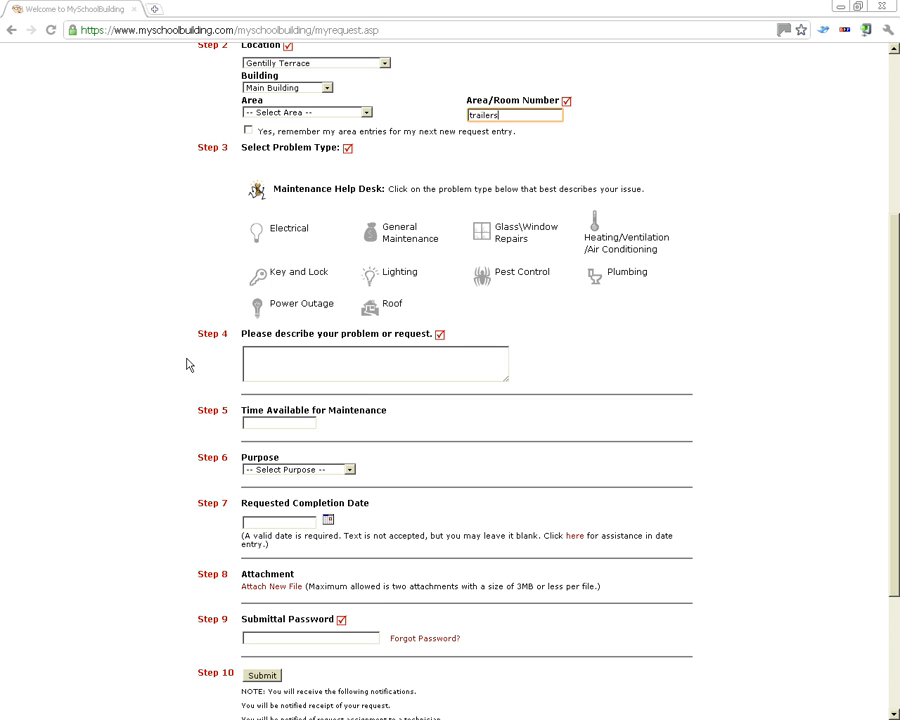
click(351, 351)
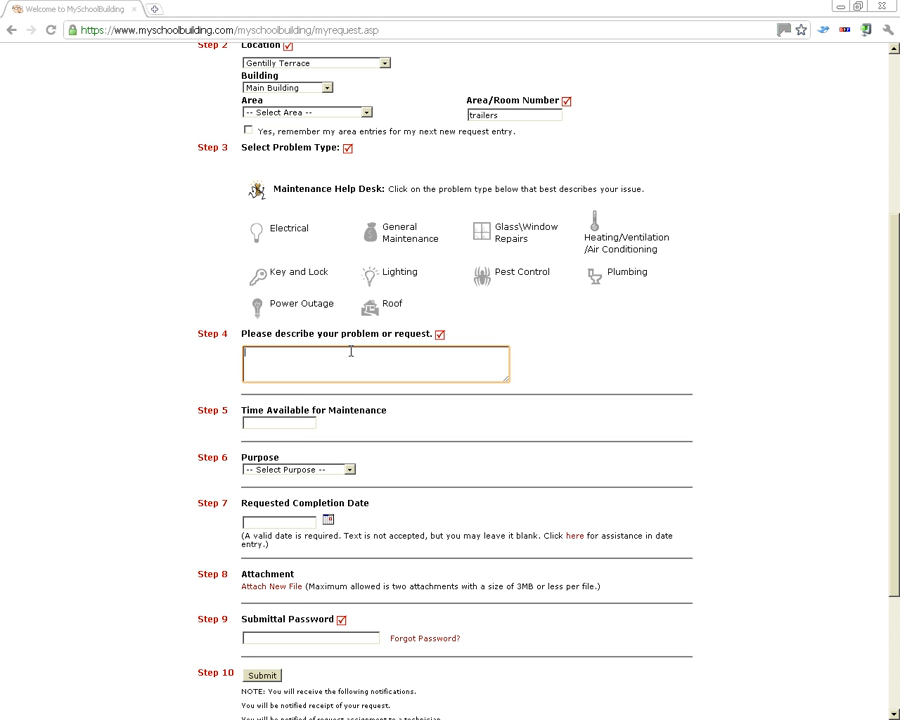
text(my light is broke)
key(ctrl+a)
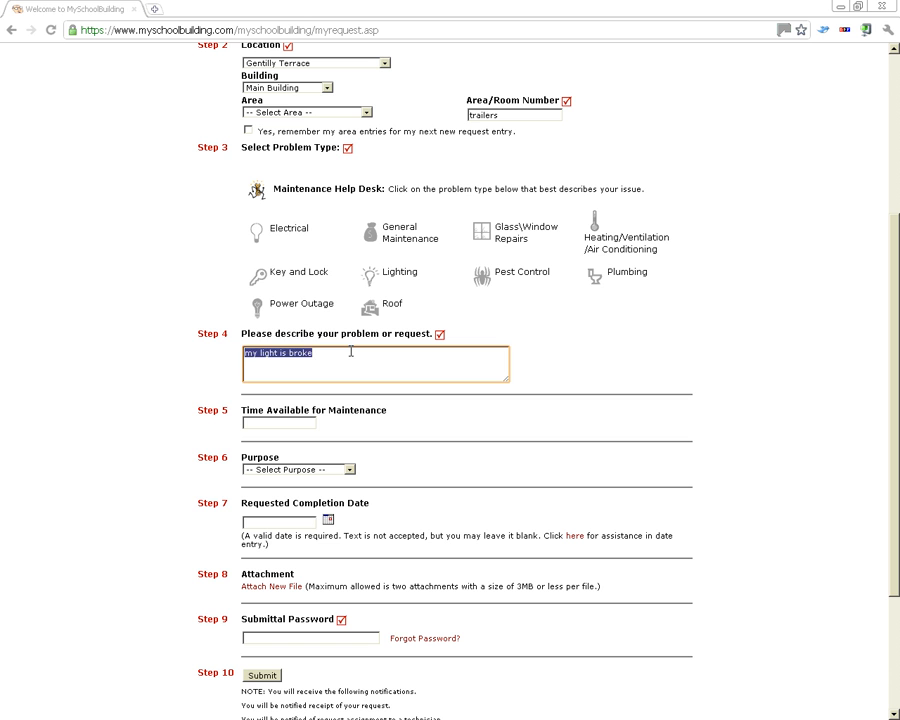
key(BackSpace)
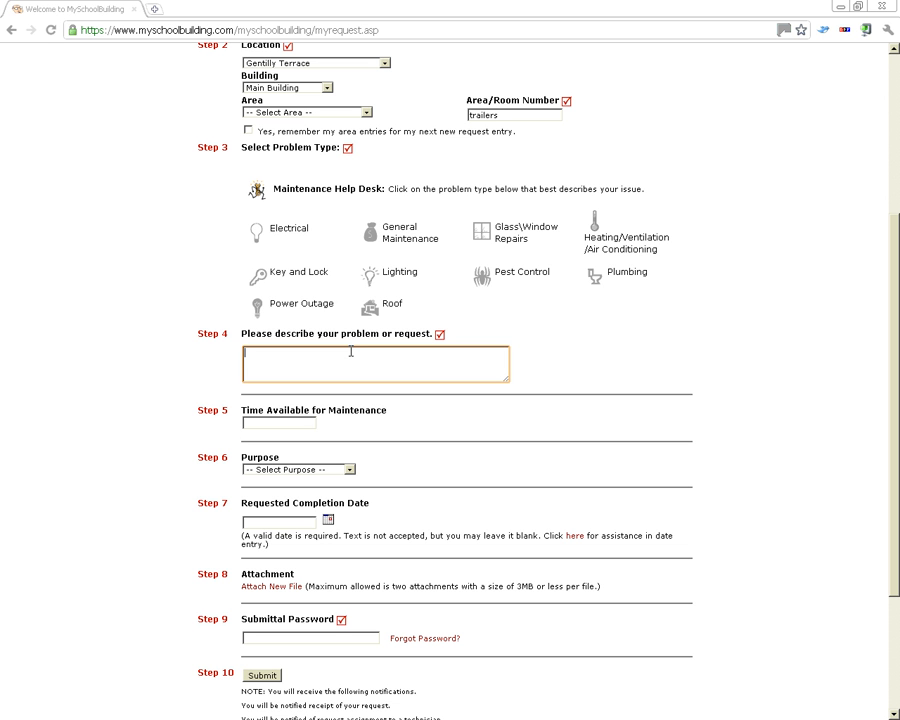
Choose Lighting and describe 'The light nearest the back wall in my room flickers on and off.'
click(372, 274)
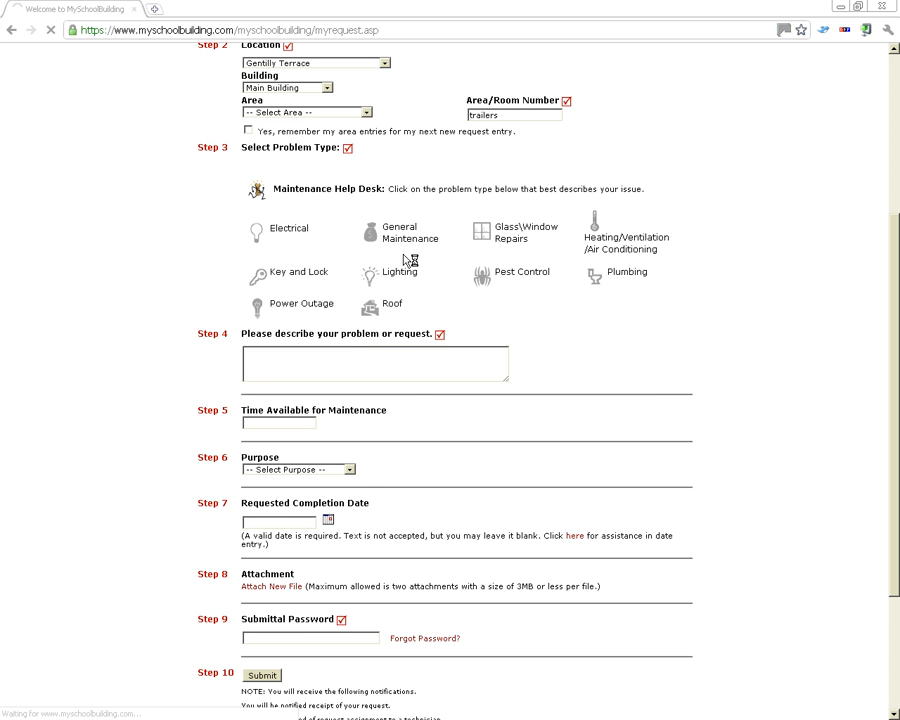
scroll(394, 428, down, 4)
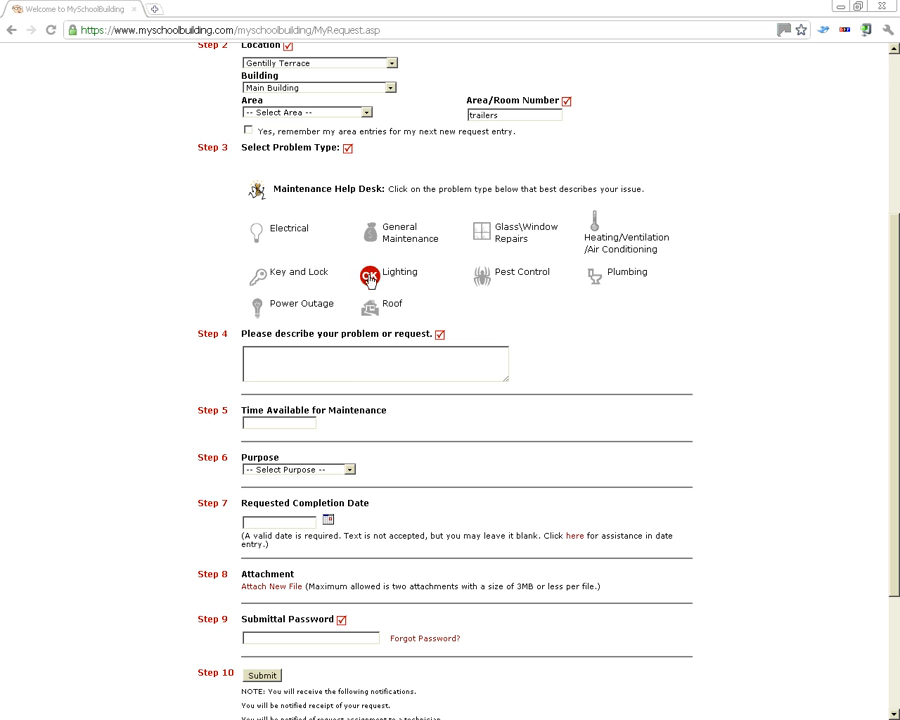
click(349, 366)
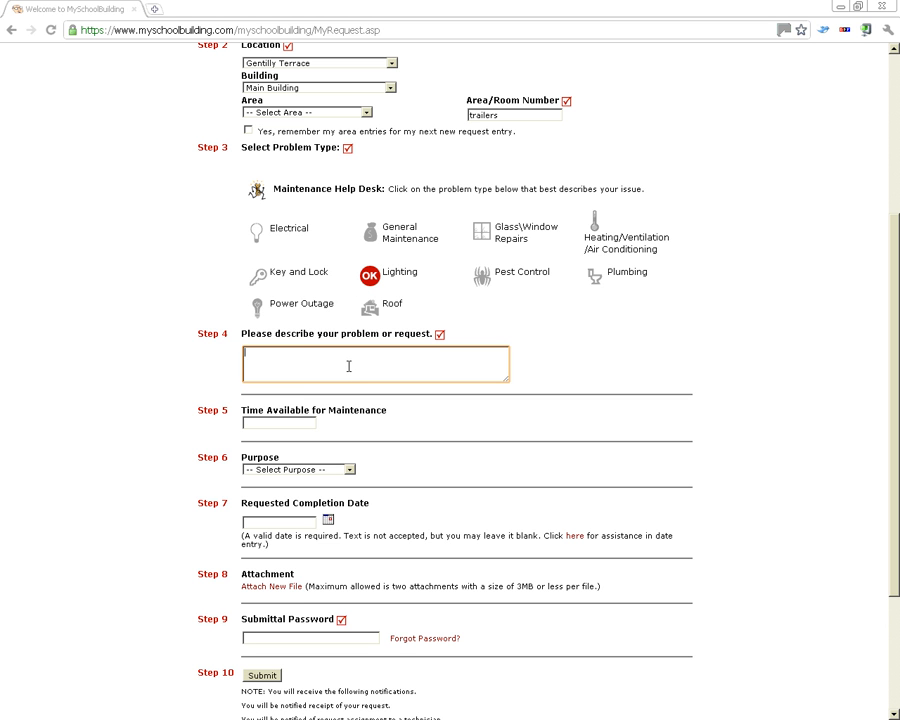
text(The light nearest the back wall in my room )
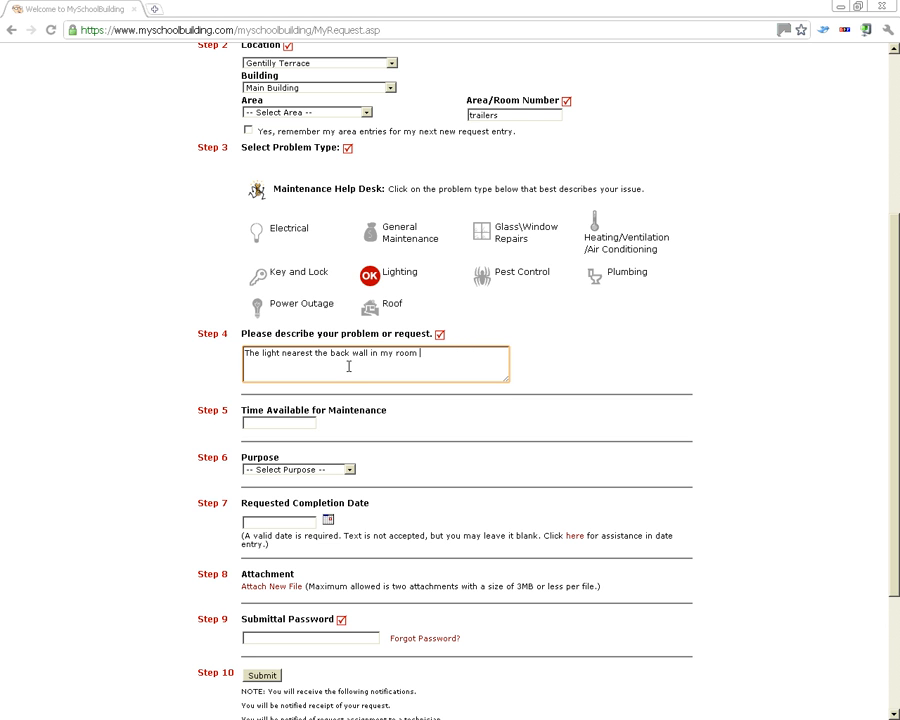
text(flickers on and off.)
Leave Time Available empty and set the request's Purpose to General Maintenance
click(280, 420)
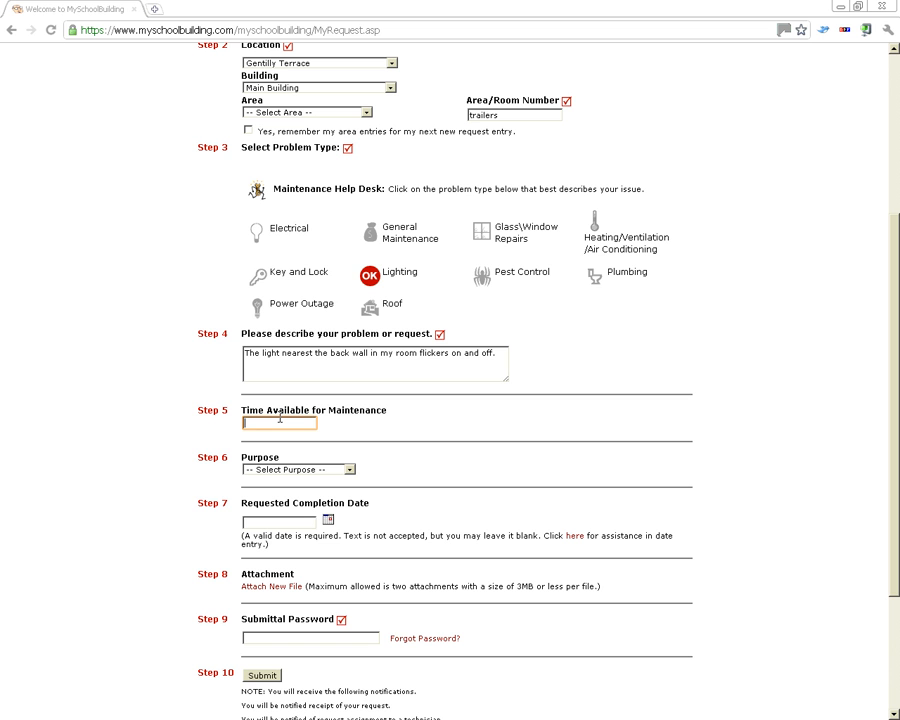
text(ASAP)
key(BackSpace)
key(BackSpace)
key(BackSpace)
key(BackSpace)
key(Tab)
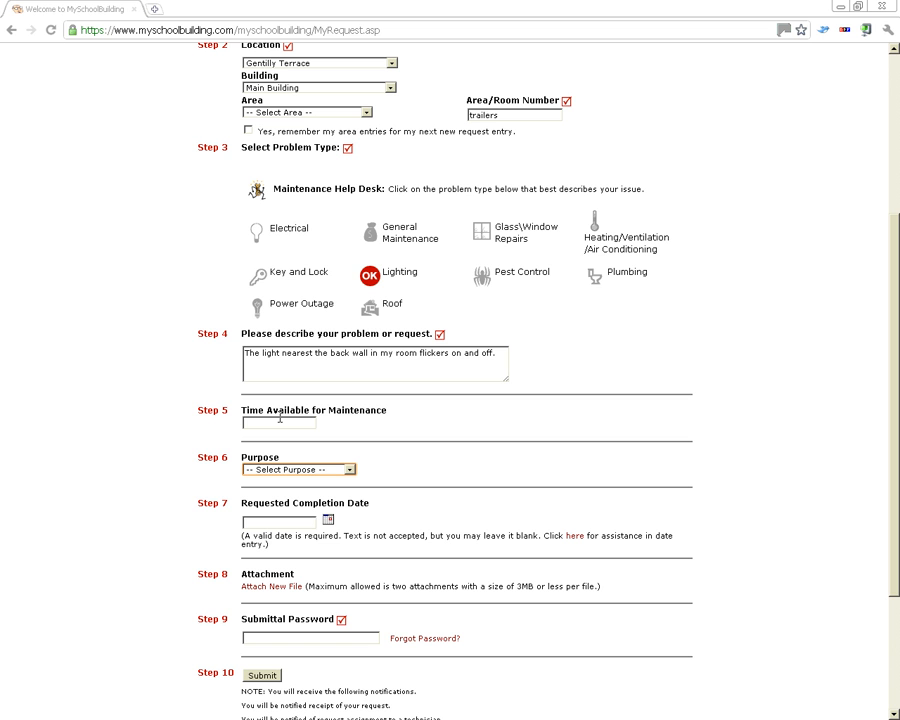
key(Down)
key(Down)
key(Down)
key(Up)
key(Up)
key(Down)
key(Down)
key(Up)
key(Tab)
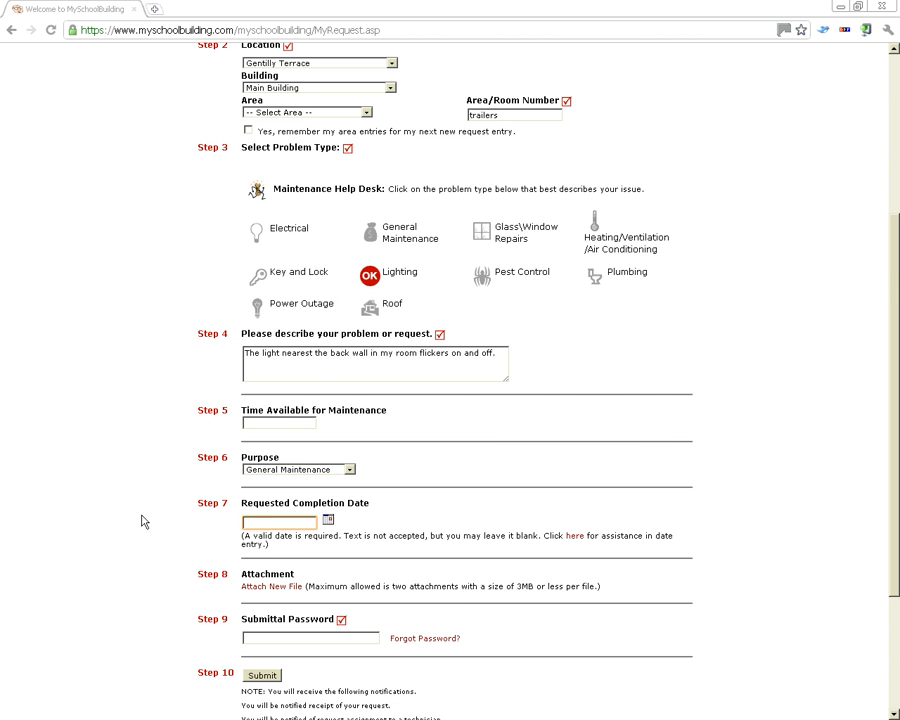
scroll(150, 520, down, 3)
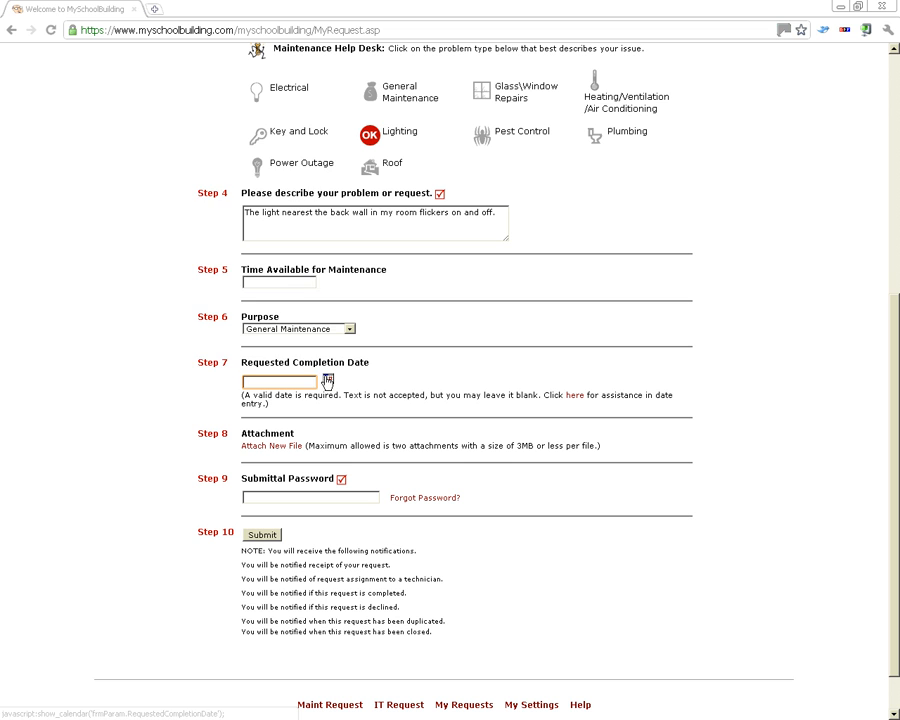
click(327, 381)
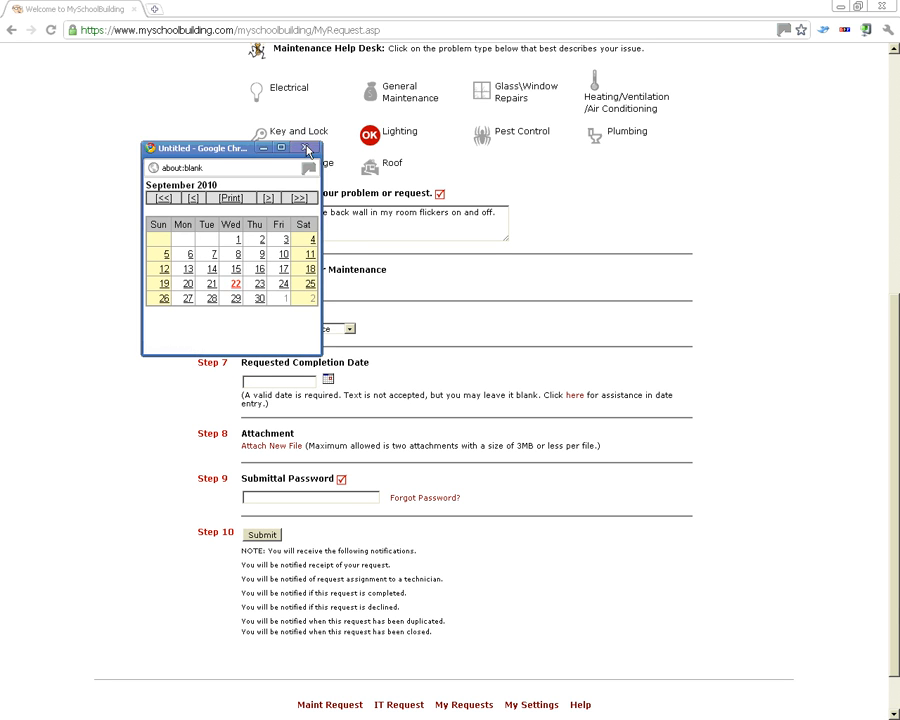
click(307, 149)
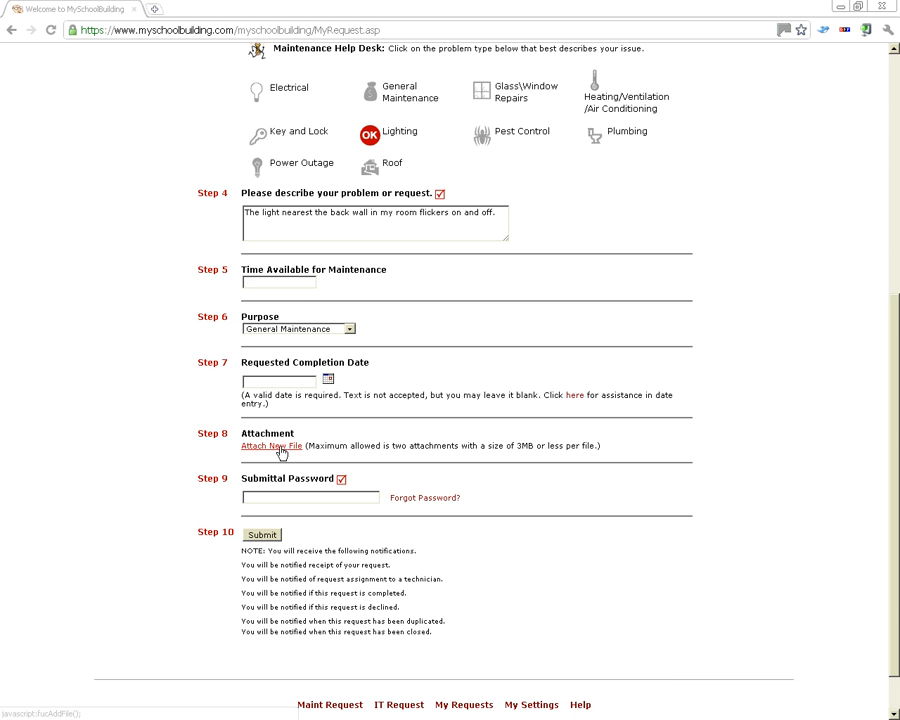
click(335, 493)
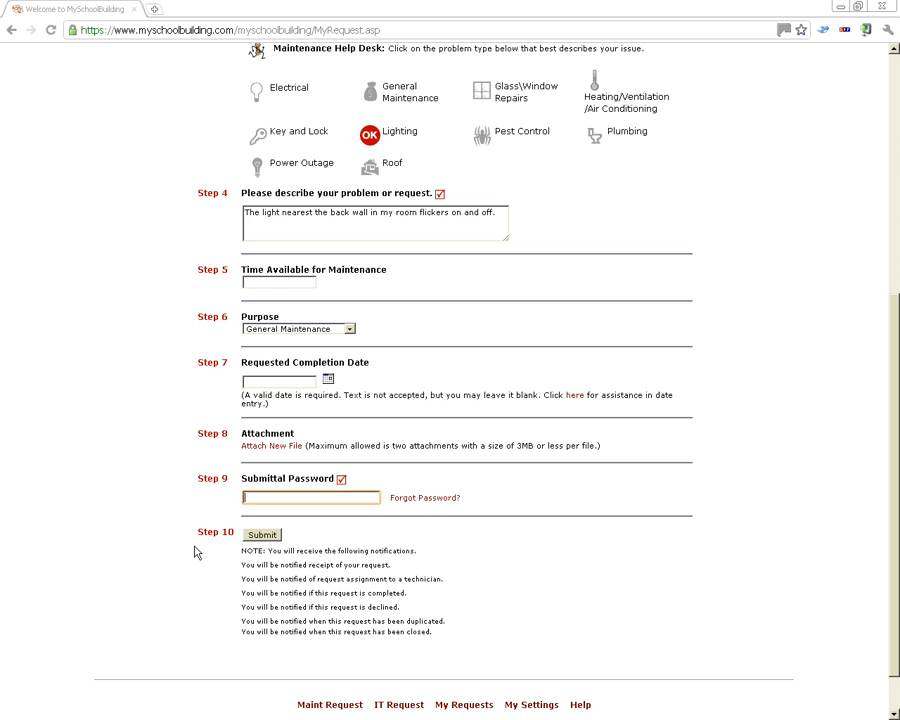
scroll(216, 414, up, 5)
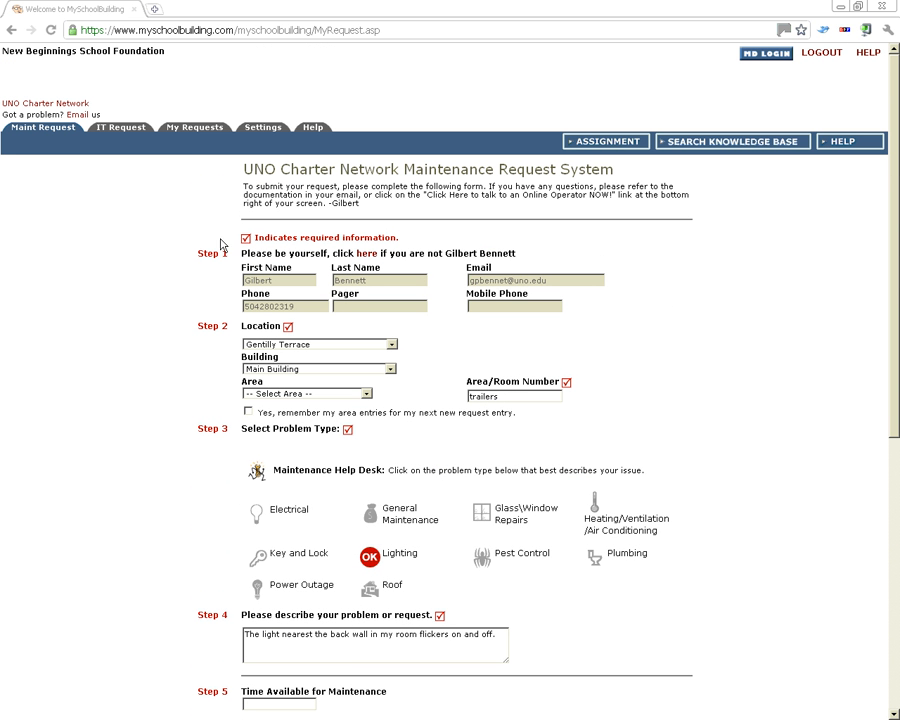
Open My Maint Requests to view the five submitted requests
click(184, 130)
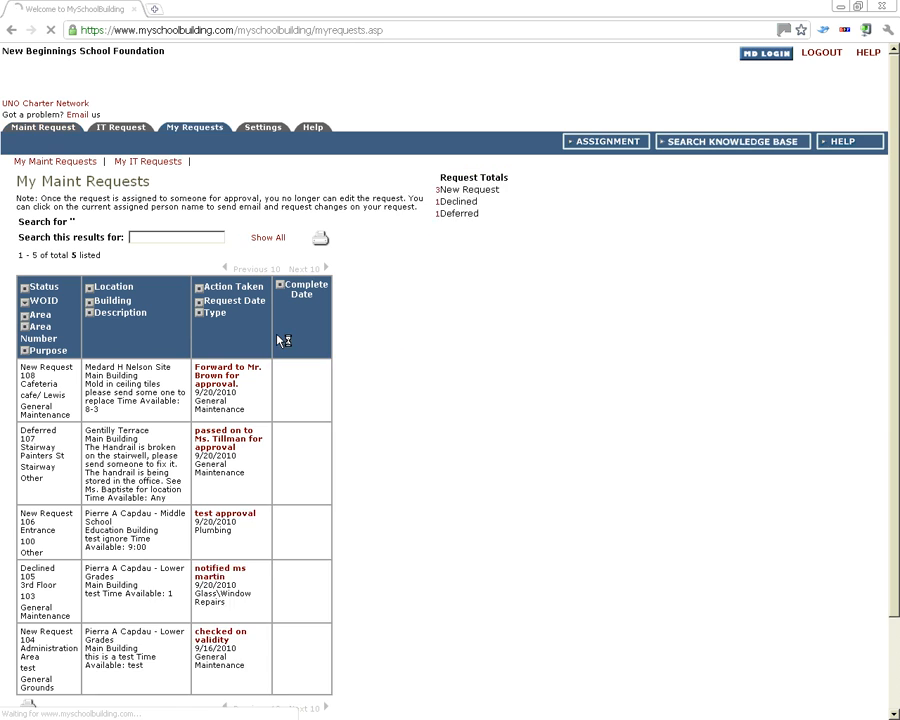
scroll(283, 341, down, 3)
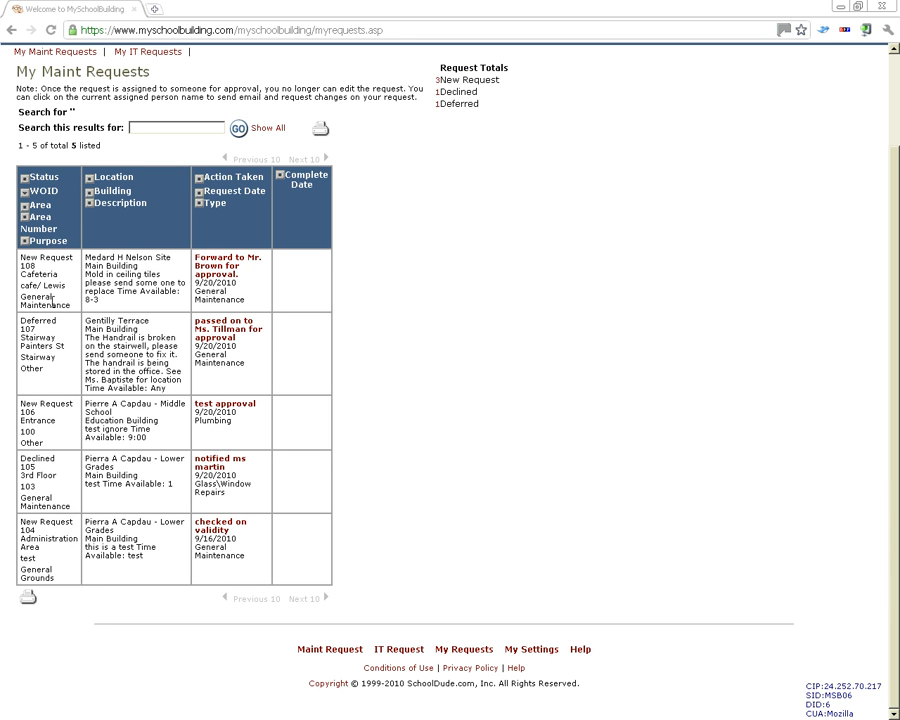
drag(20, 258, 41, 263)
click(60, 264)
Highlight the first request's location details and action-taken note, then scroll the list
drag(94, 260, 148, 283)
click(148, 283)
drag(193, 258, 239, 274)
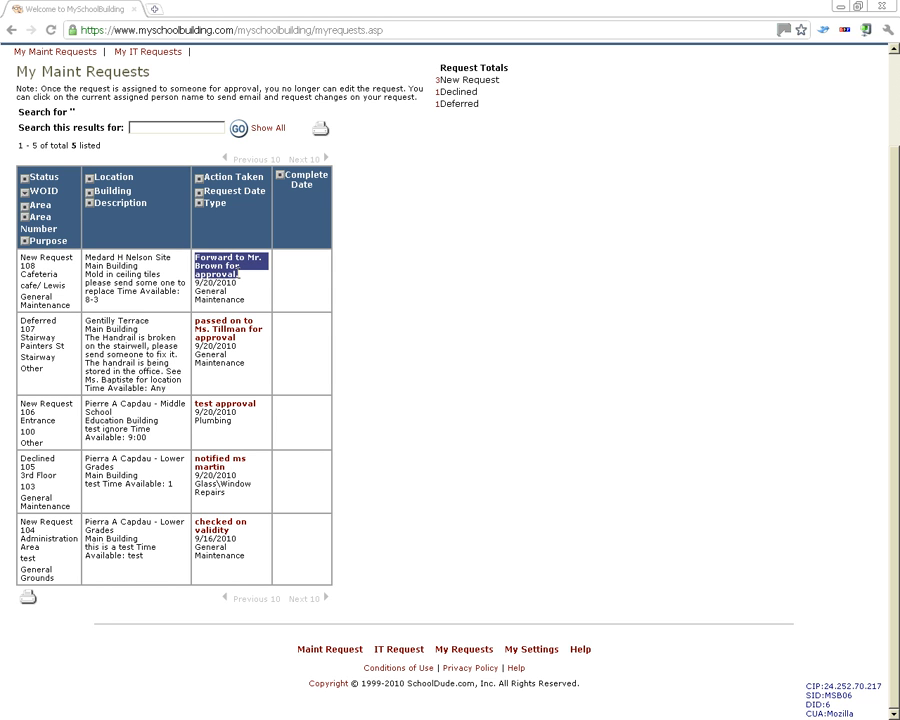
click(227, 263)
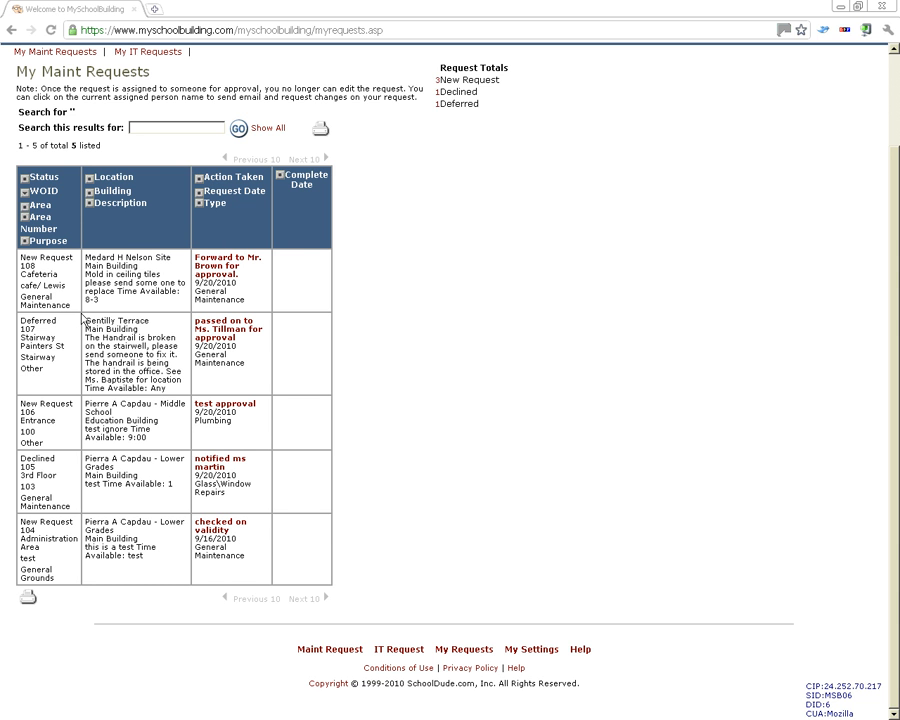
scroll(132, 200, up, 3)
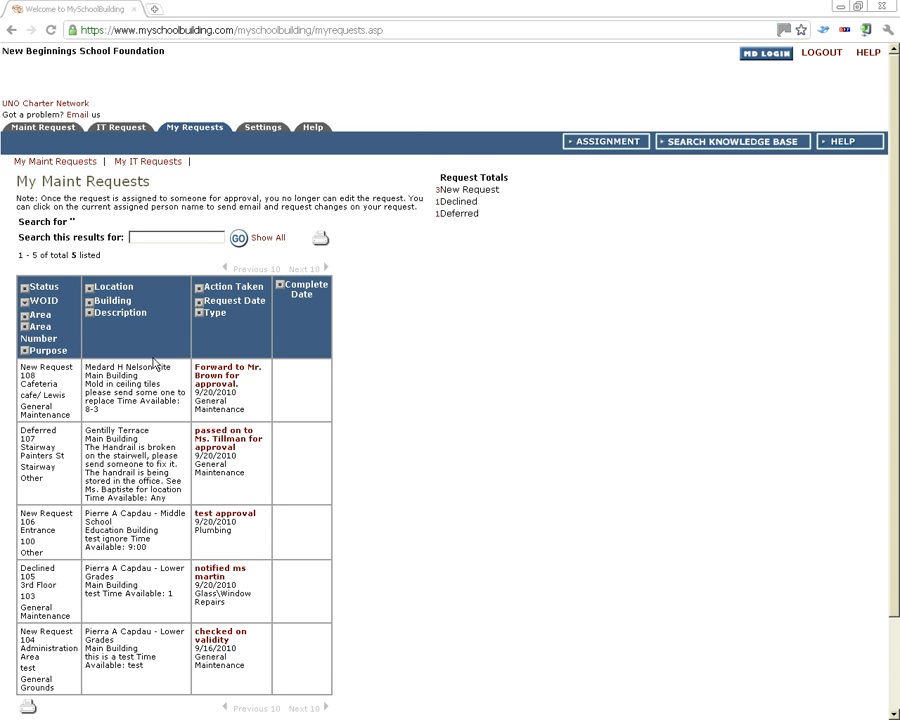
scroll(141, 385, down, 2)
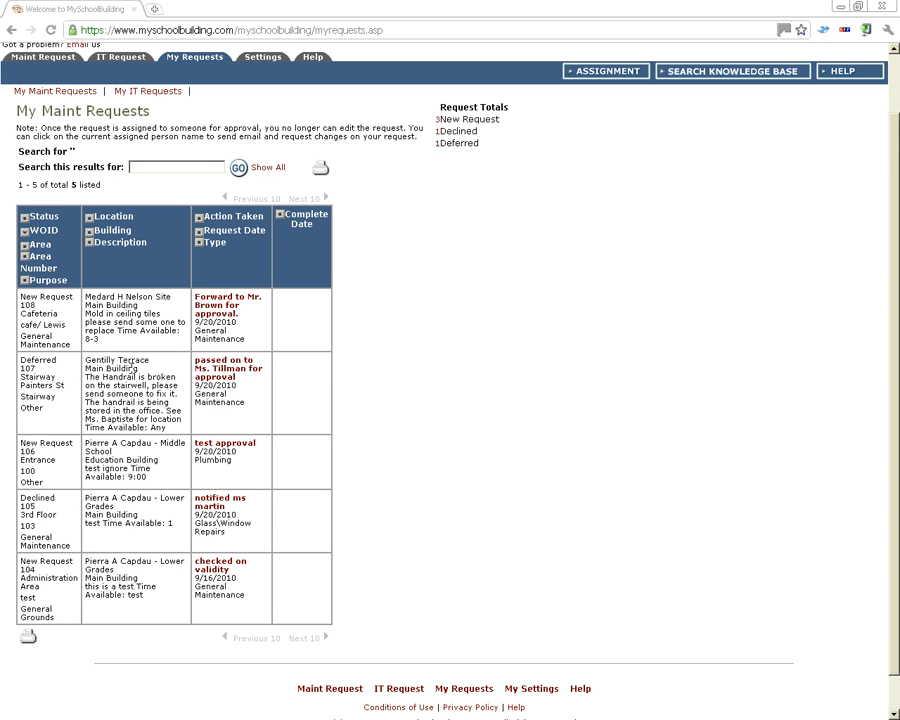
scroll(108, 364, up, 2)
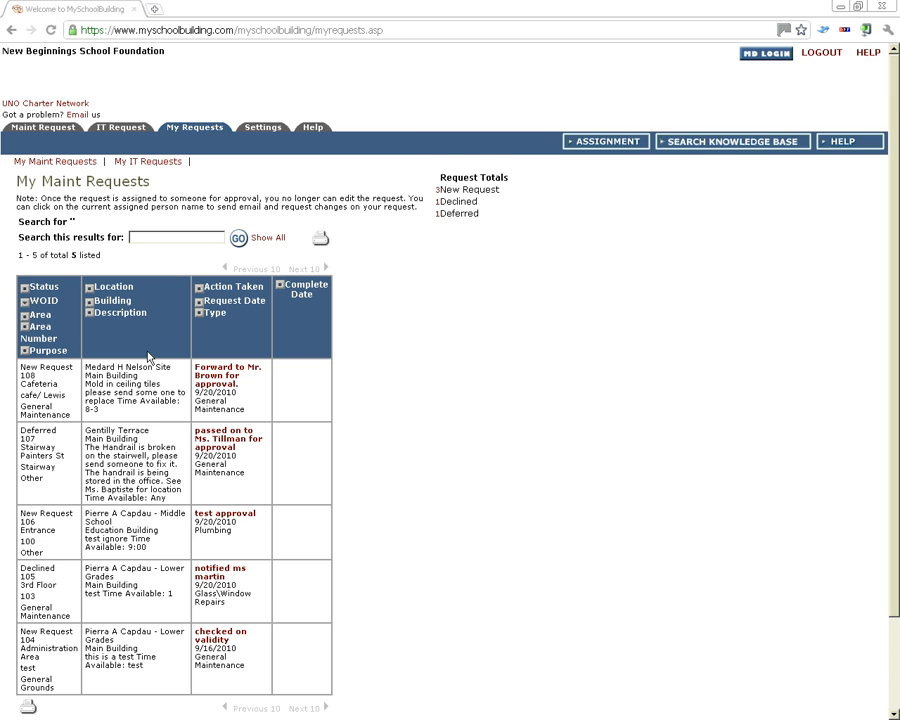
scroll(148, 356, down, 2)
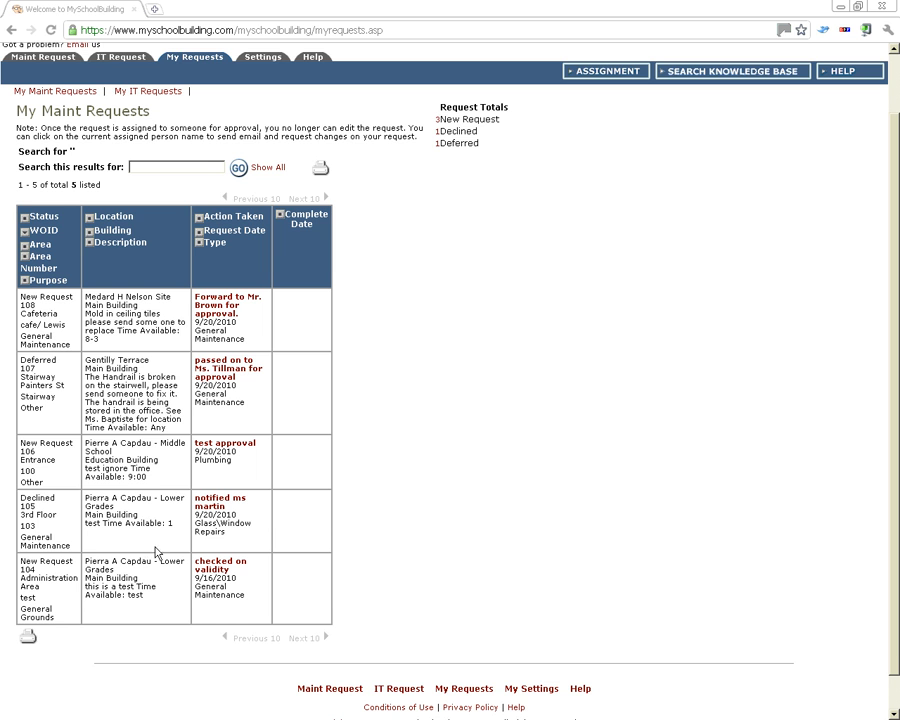
scroll(230, 117, up, 1)
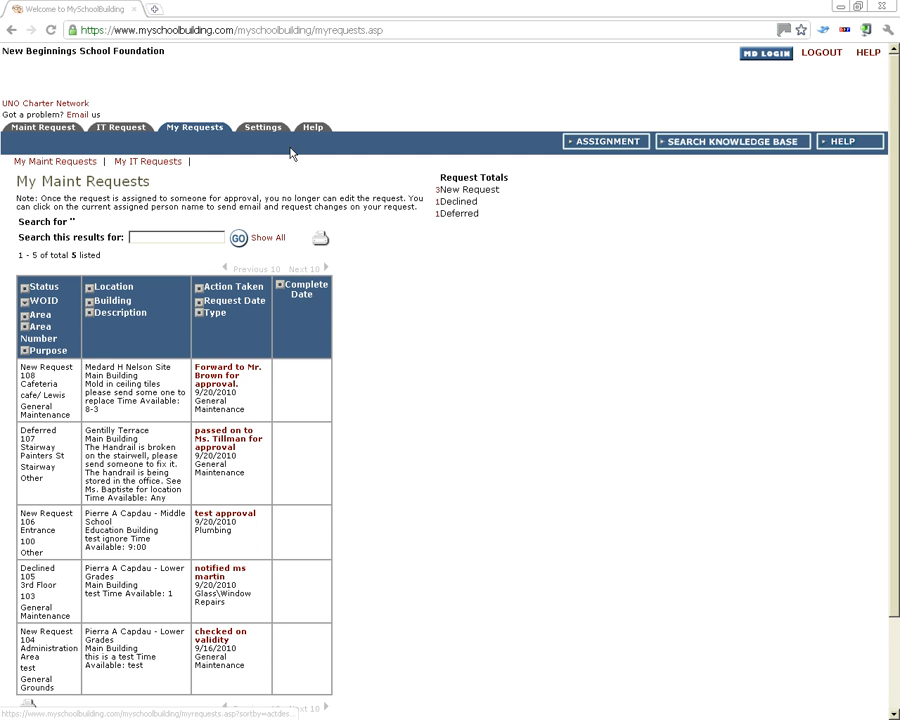
Bring up the blank IT Request Form and look over its fields down to the Step 4 description box
click(118, 127)
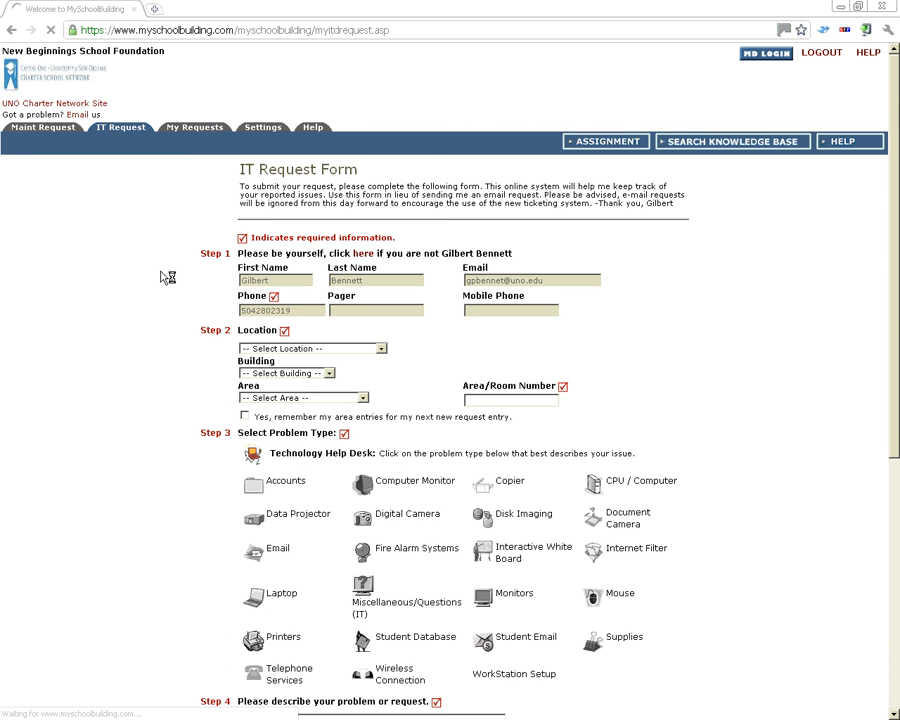
scroll(164, 274, down, 1)
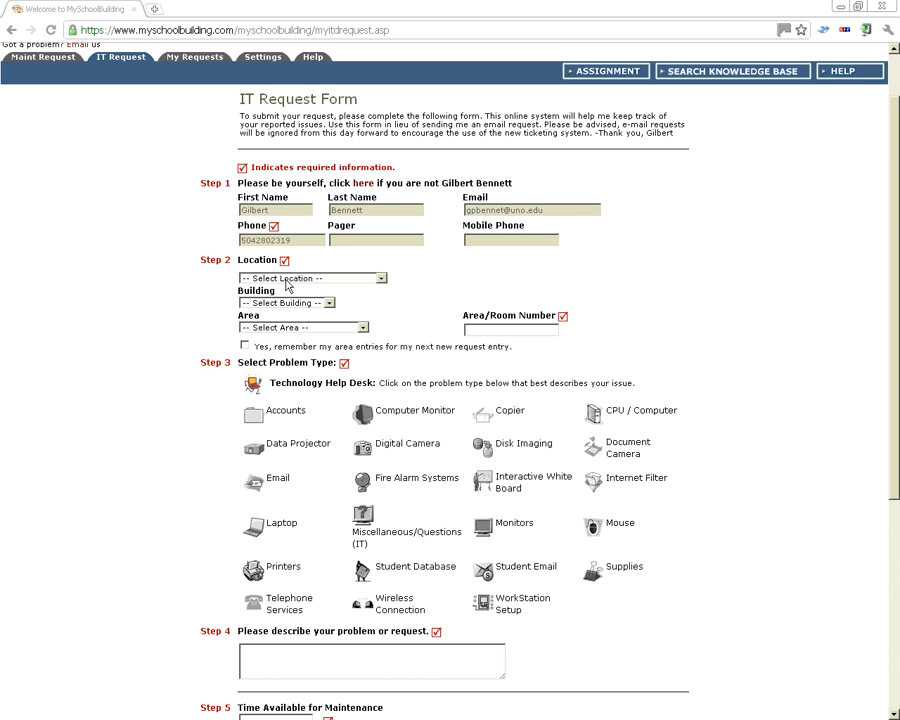
scroll(235, 430, down, 3)
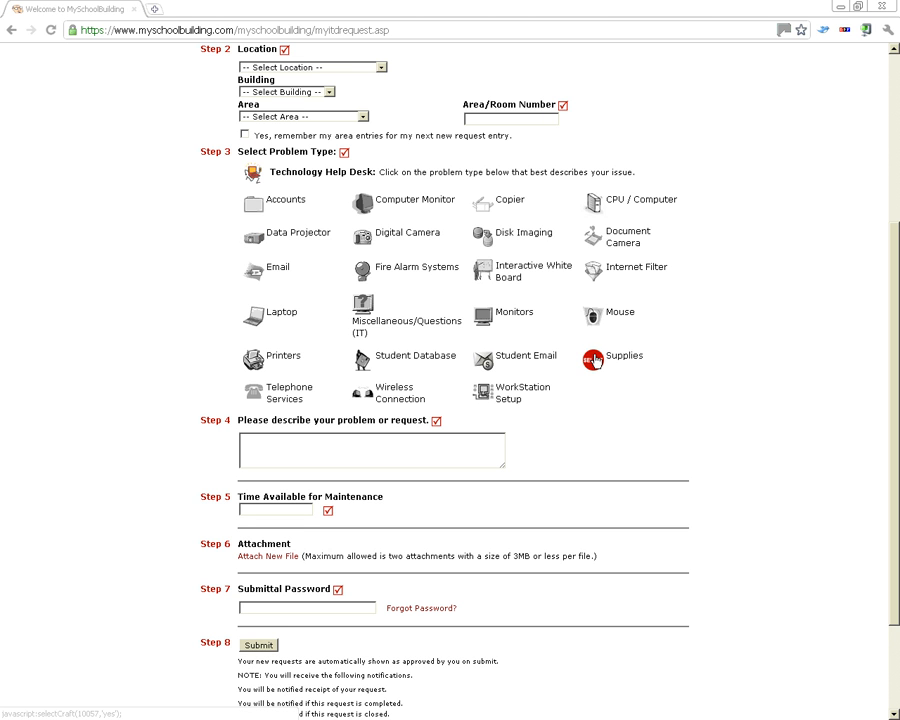
click(285, 441)
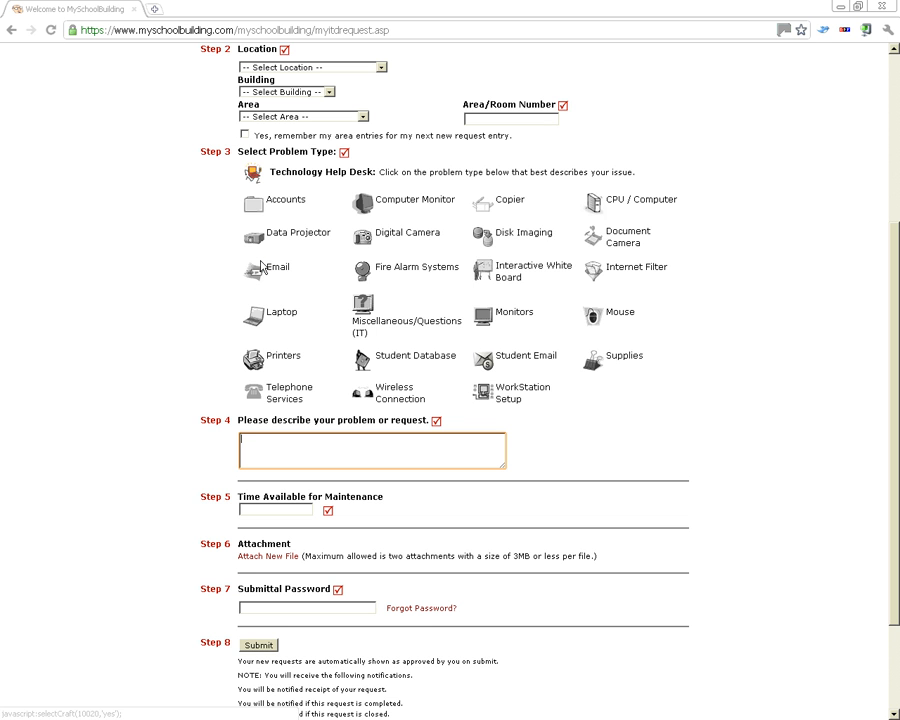
scroll(370, 360, down, 3)
scroll(295, 440, up, 8)
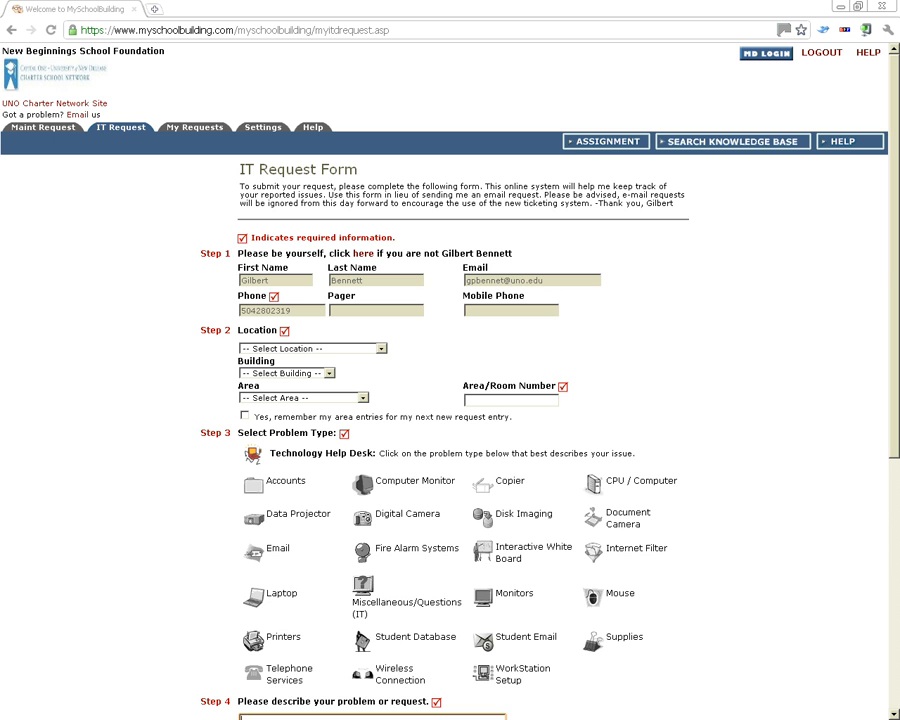
scroll(62, 421, down, 5)
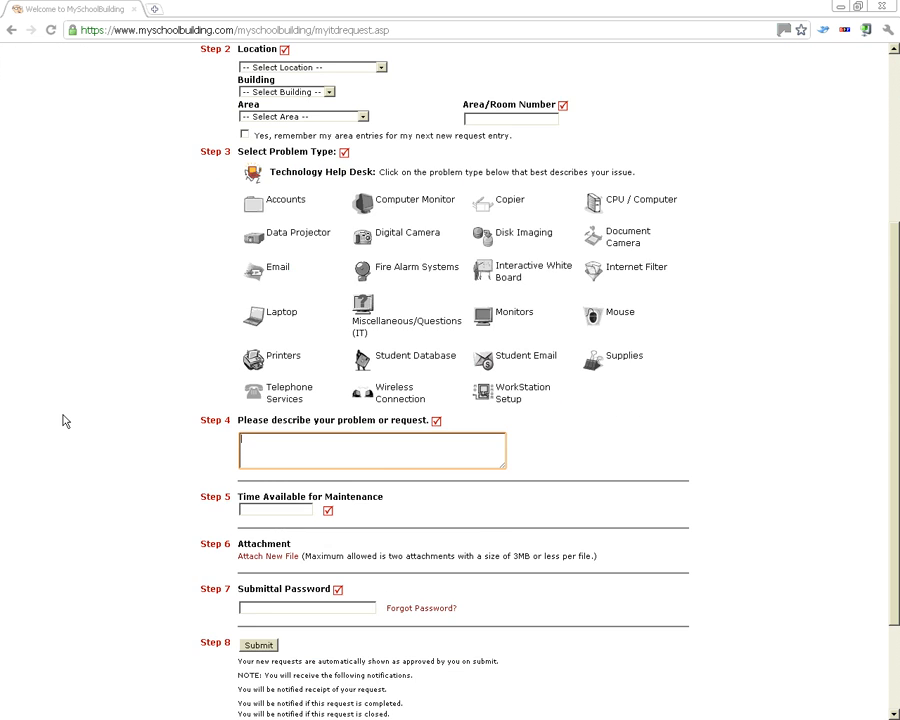
scroll(62, 421, up, 5)
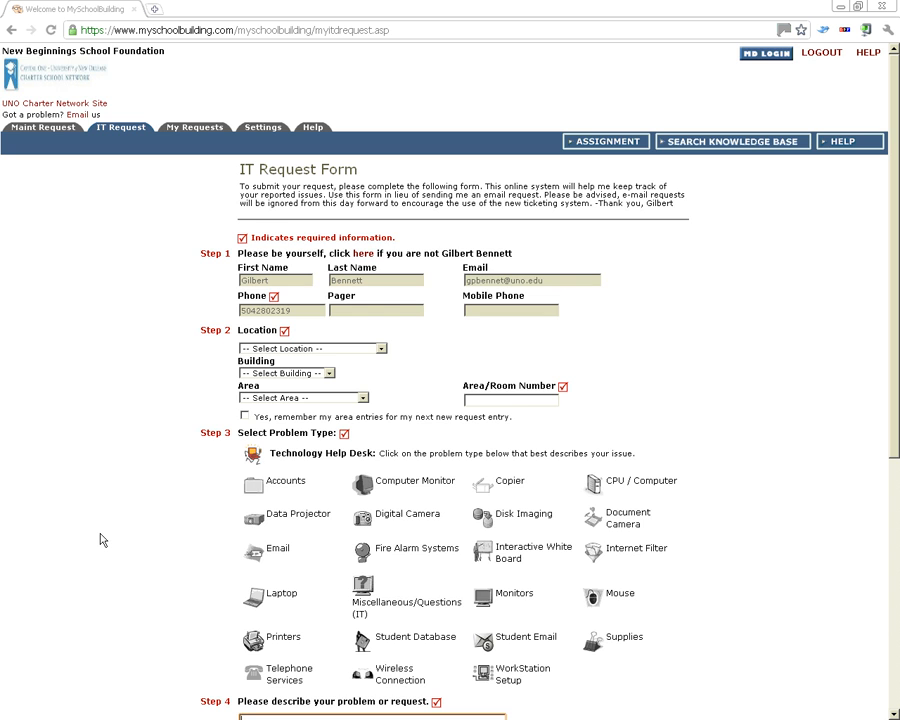
scroll(100, 540, down, 5)
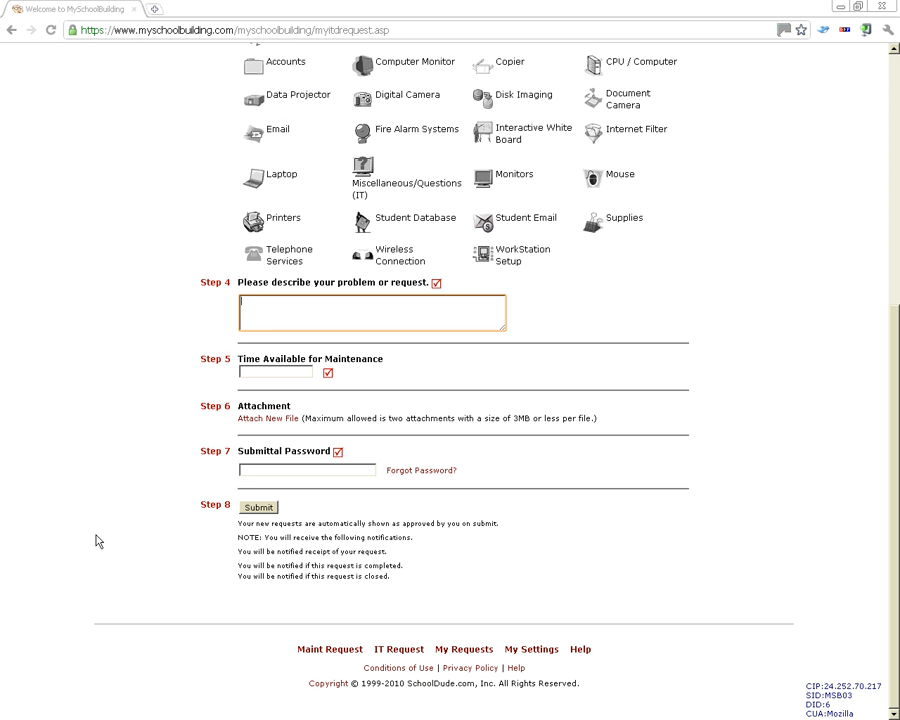